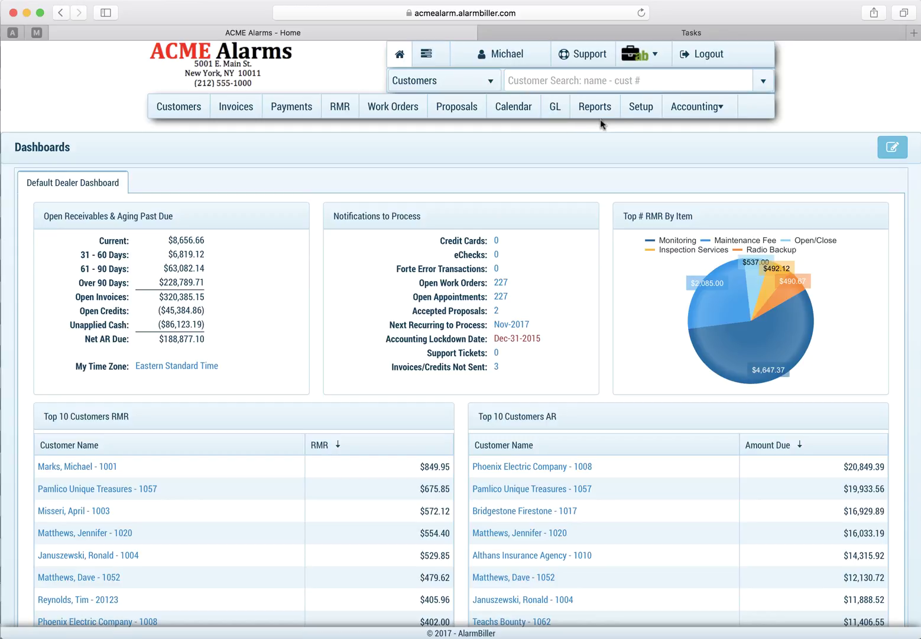
# Open the Setup page from the top menu bar
pyautogui.click(636, 107)
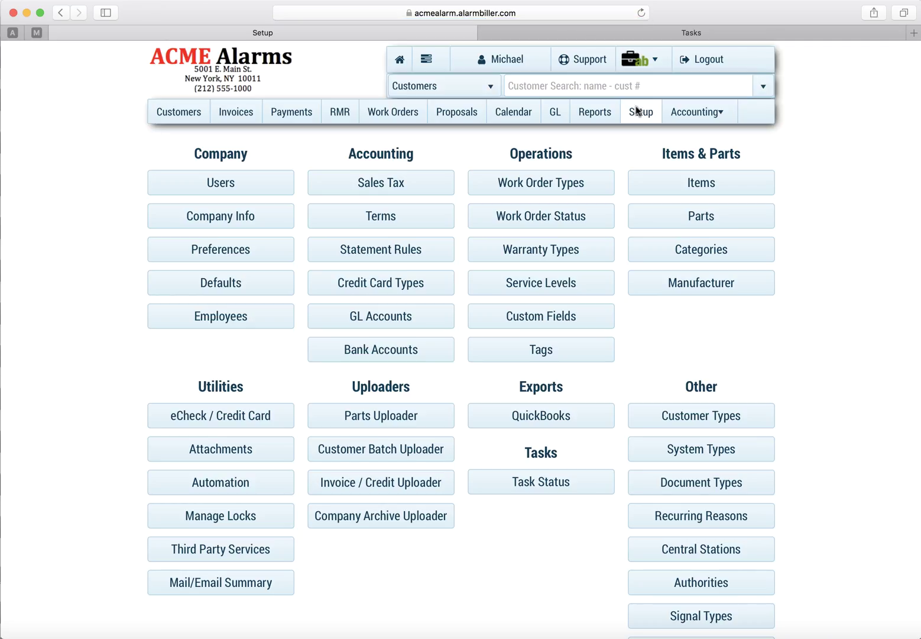
# Open the Tags list and add Task tags 'Customer Inquiry' and 'Invoice Dispute'
pyautogui.click(540, 351)
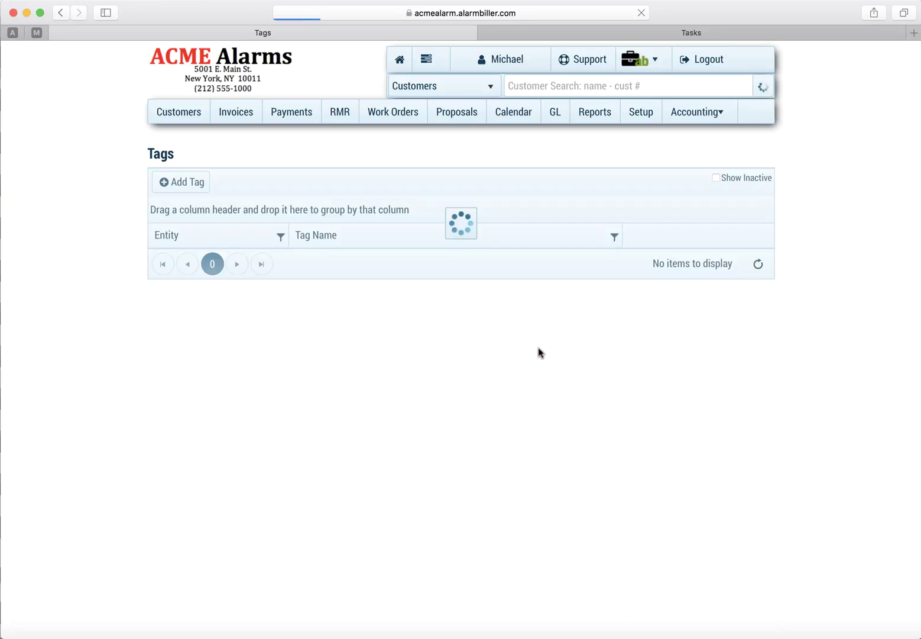
pyautogui.click(189, 182)
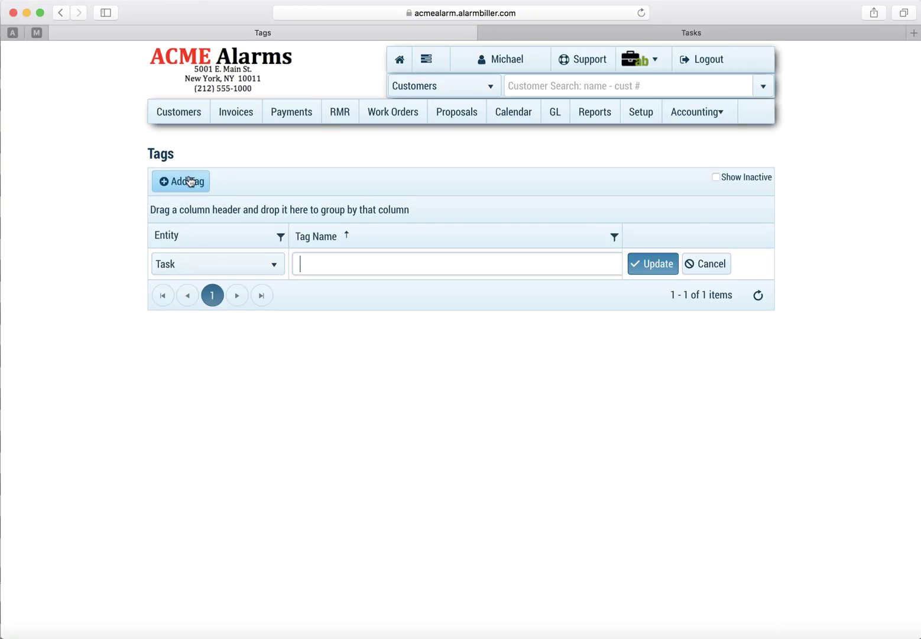
pyautogui.click(278, 264)
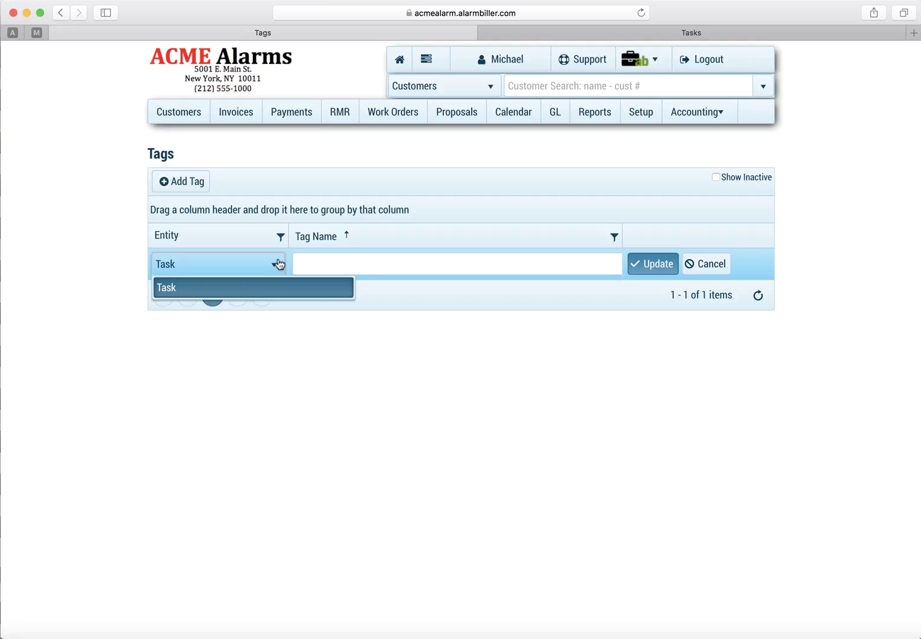
pyautogui.click(279, 264)
pyautogui.click(325, 258)
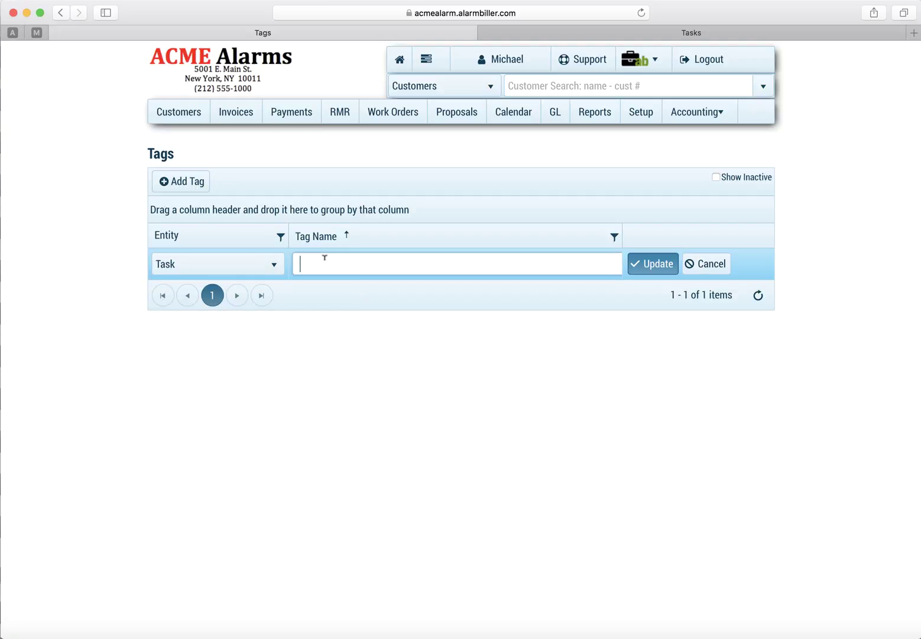
pyautogui.write('Customer Inquiry')
pyautogui.click(653, 264)
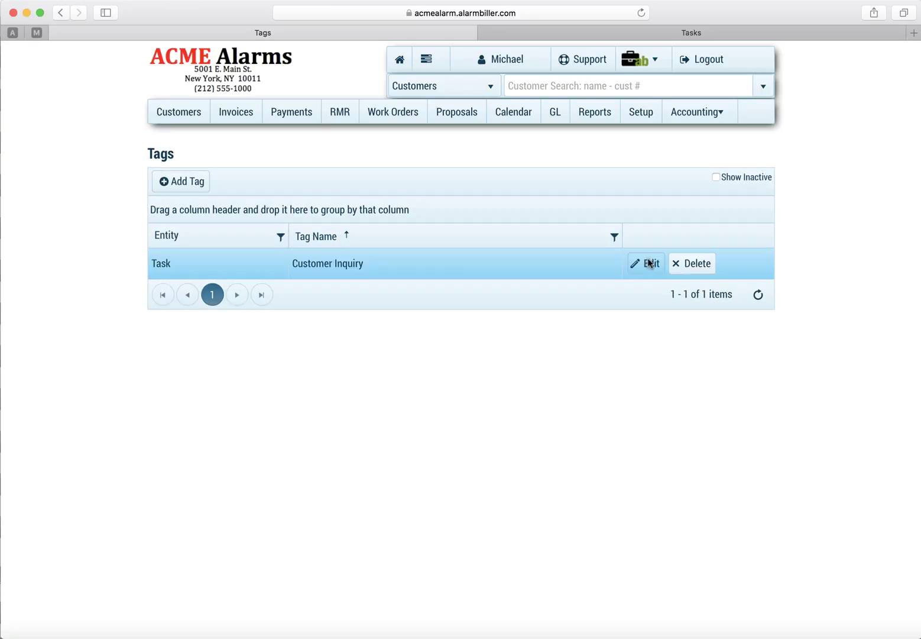
pyautogui.click(197, 187)
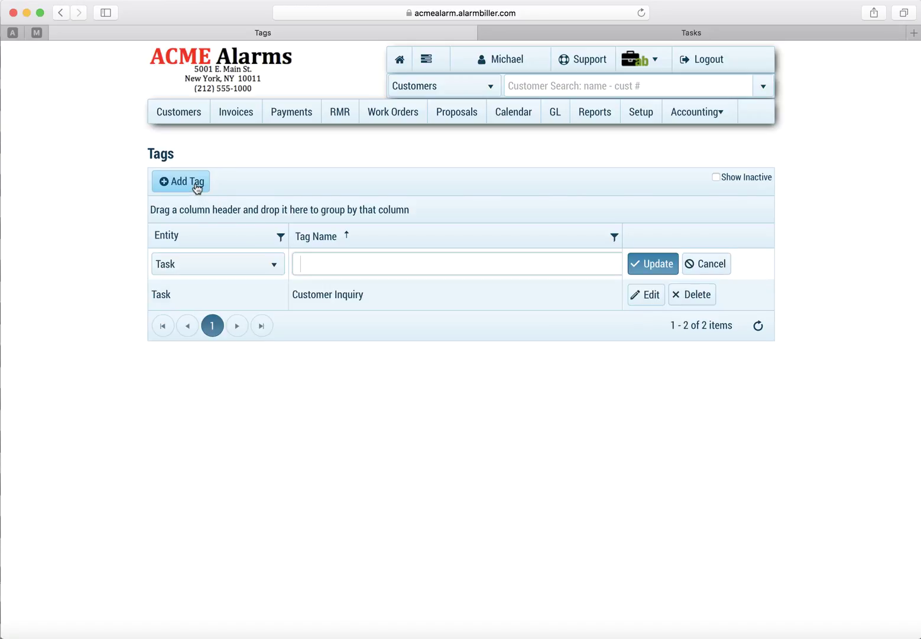
pyautogui.write('Invoice Dispute')
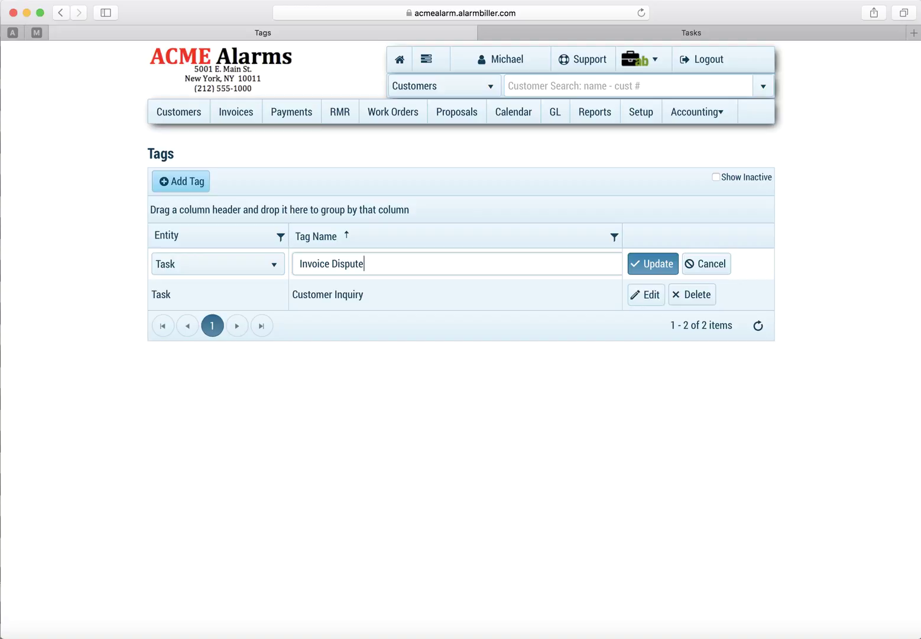
pyautogui.click(654, 266)
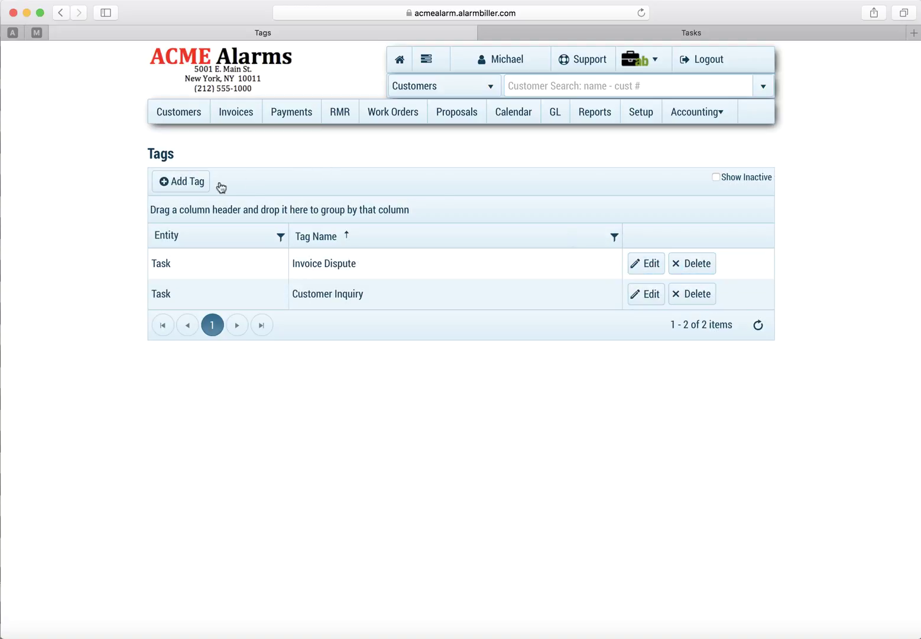
# Add Task tags 'To Do Item', 'Service Issue' and 'Collections'
pyautogui.click(189, 185)
pyautogui.write('To')
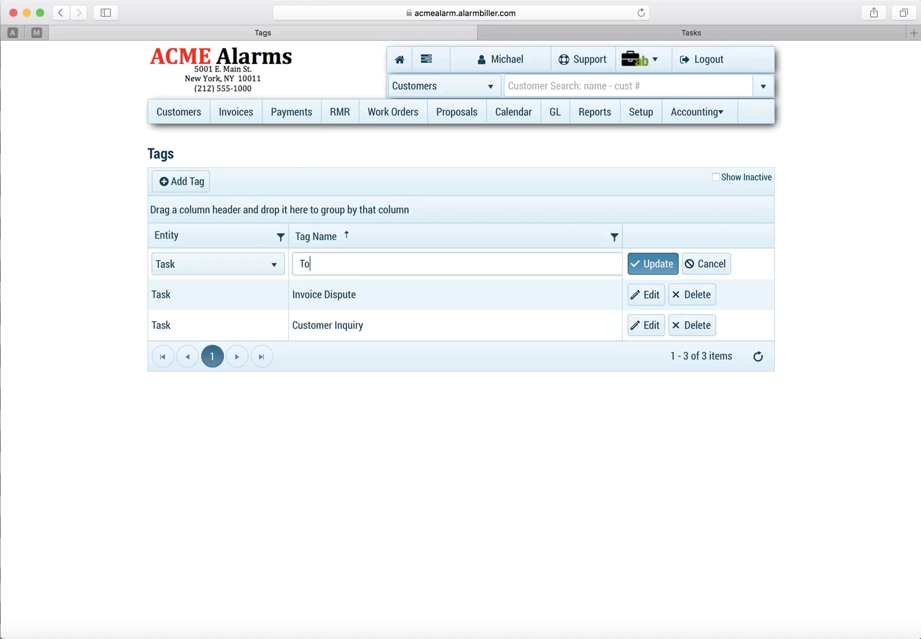
pyautogui.write(' Do Item')
pyautogui.click(632, 264)
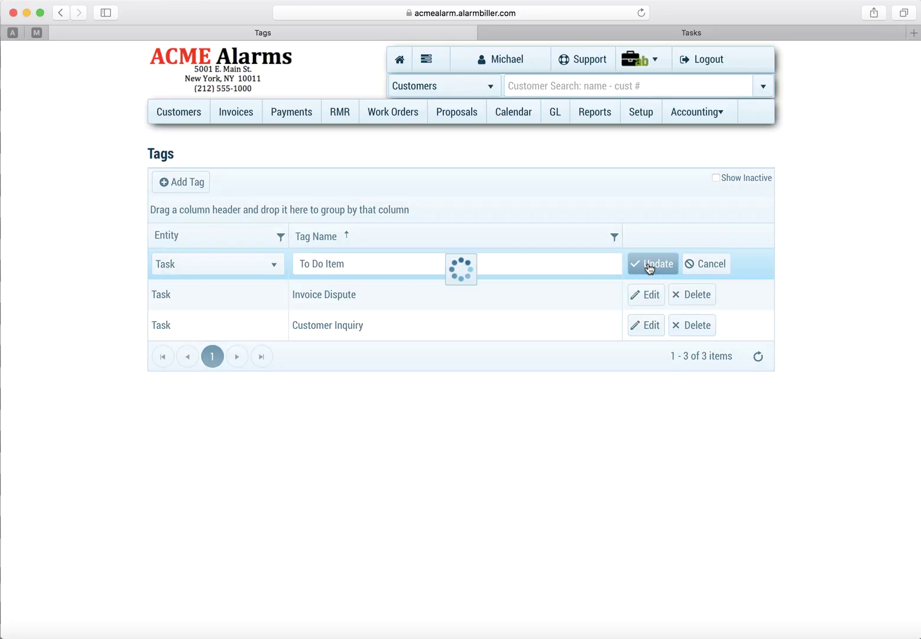
pyautogui.click(175, 183)
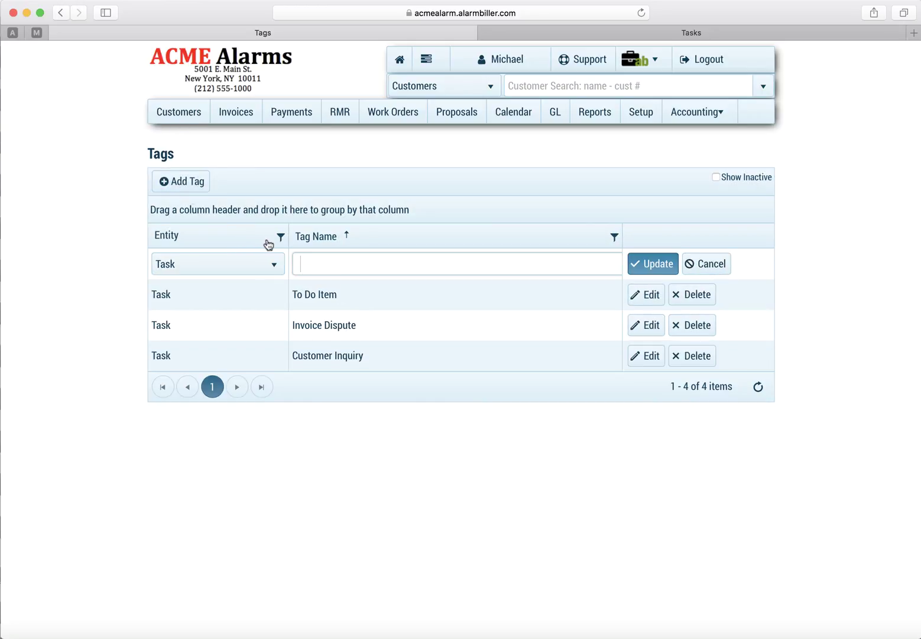
pyautogui.write('Service Issue')
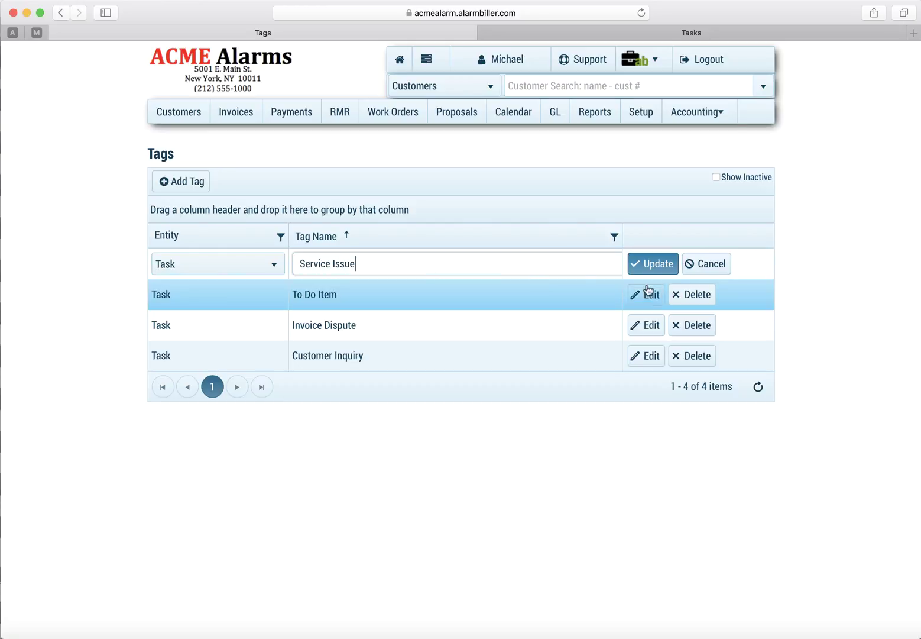
pyautogui.click(661, 269)
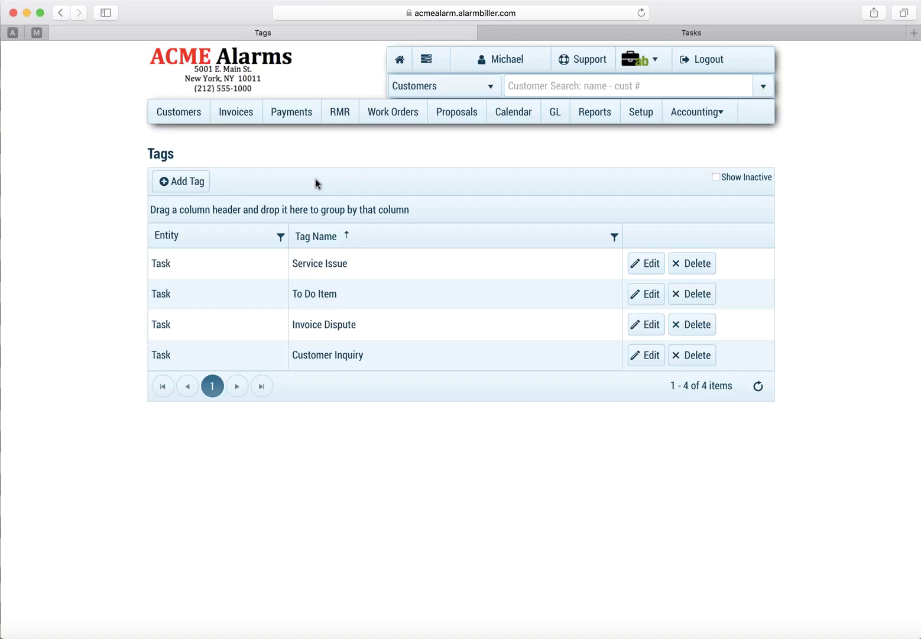
pyautogui.click(189, 182)
pyautogui.write('C')
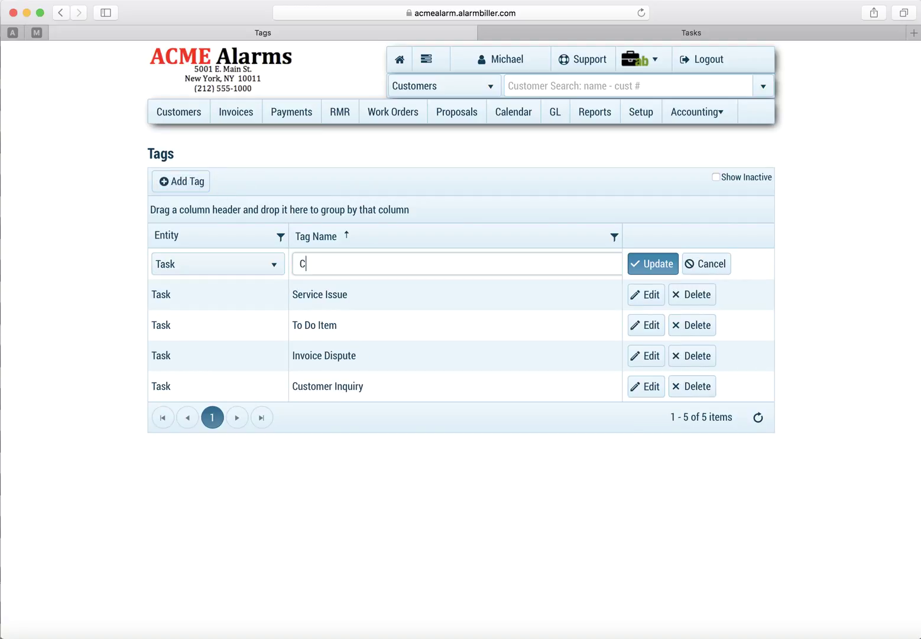
pyautogui.write('ollections')
pyautogui.click(645, 264)
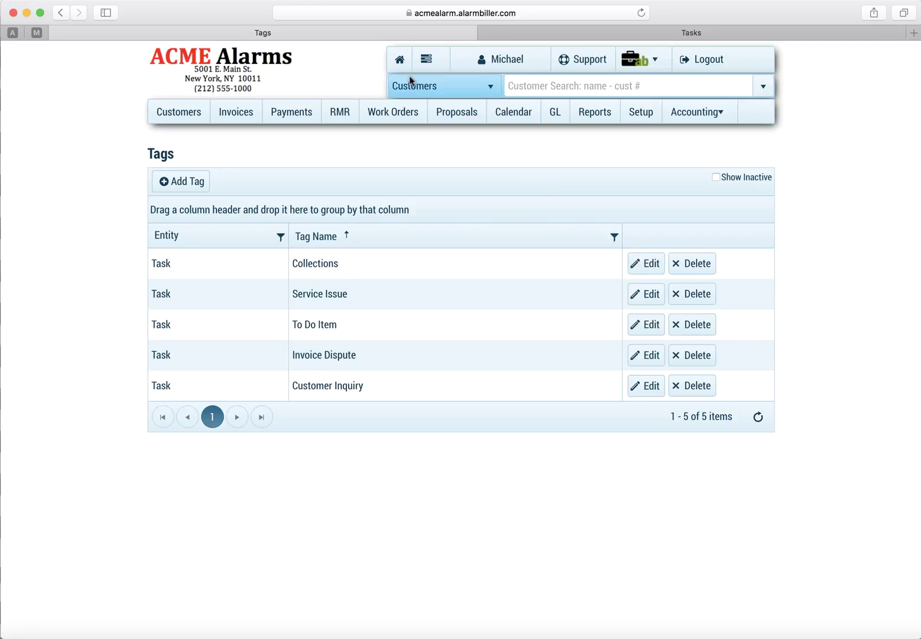
# Go to the home dashboard and open Task Management
pyautogui.click(390, 59)
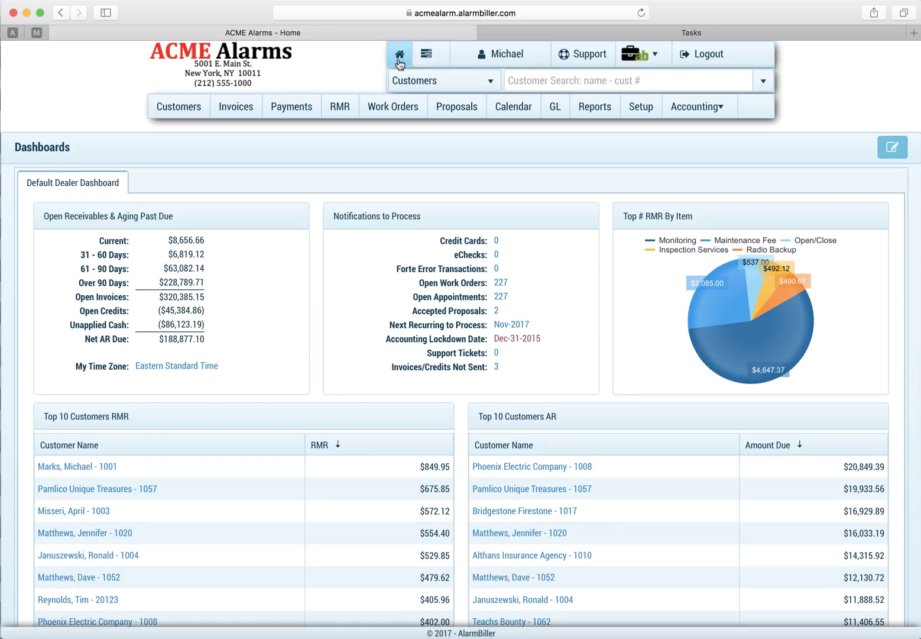
pyautogui.click(431, 57)
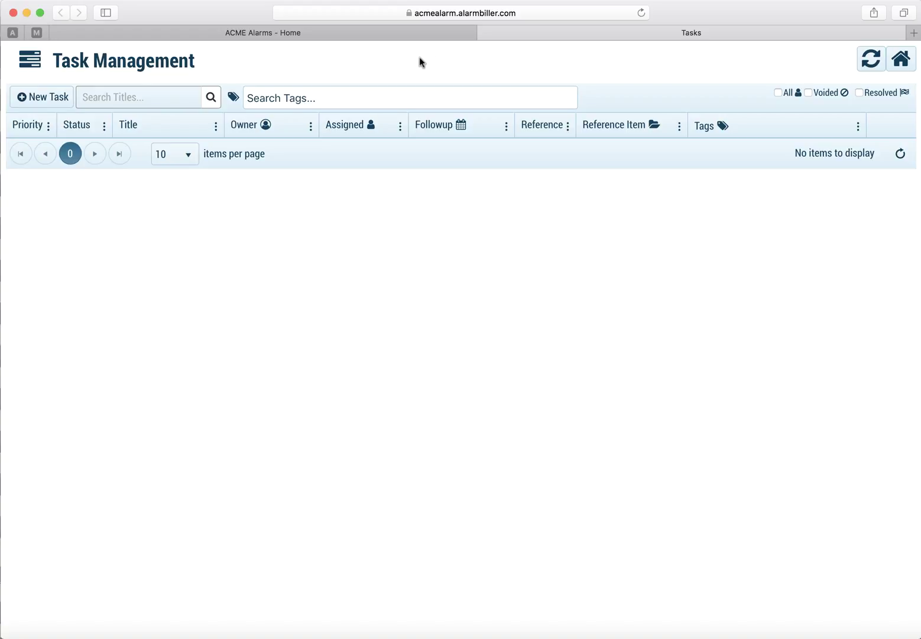
# Start a new task titled 'Plan the Office Party'
pyautogui.click(52, 102)
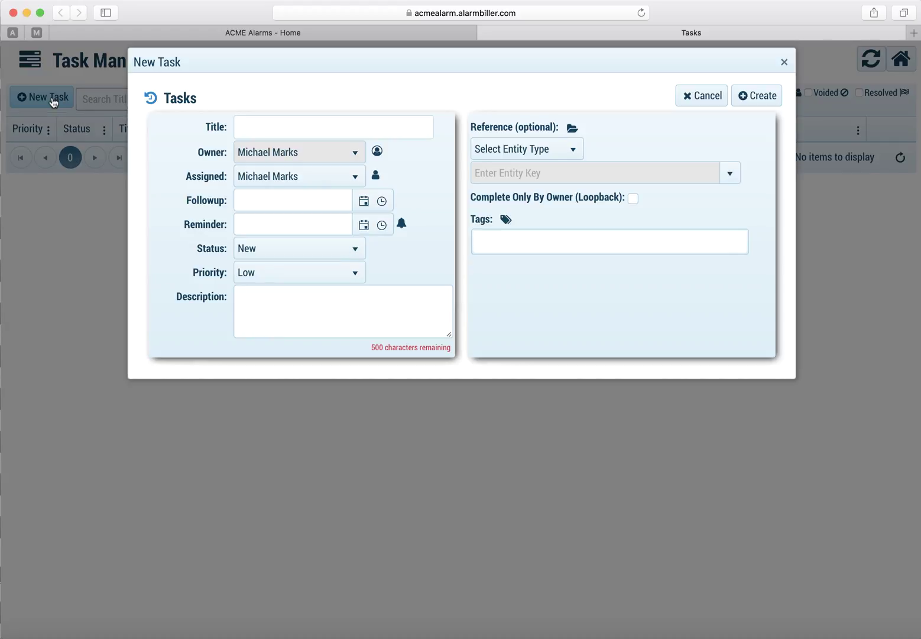
pyautogui.click(243, 126)
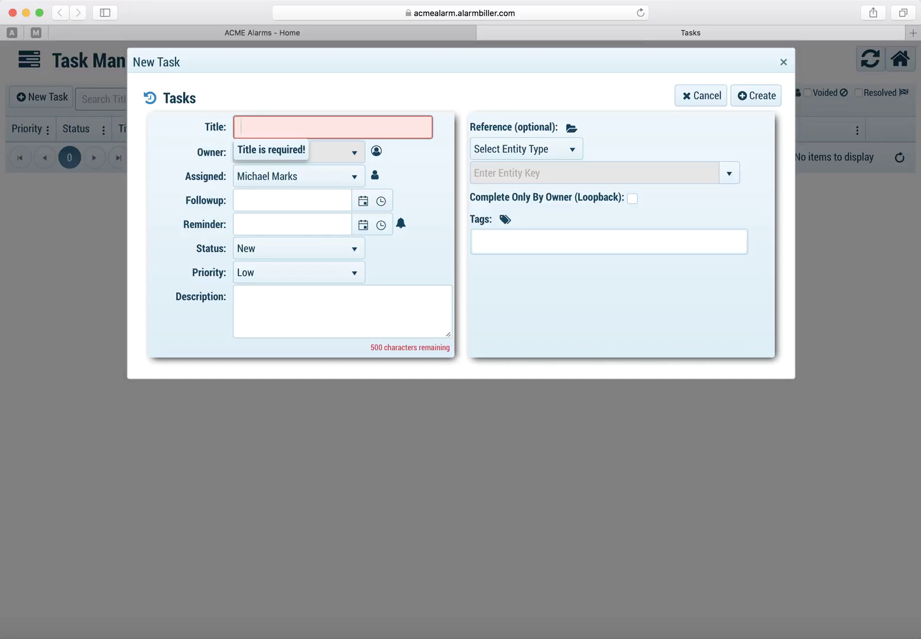
pyautogui.write('Plan the Office Party')
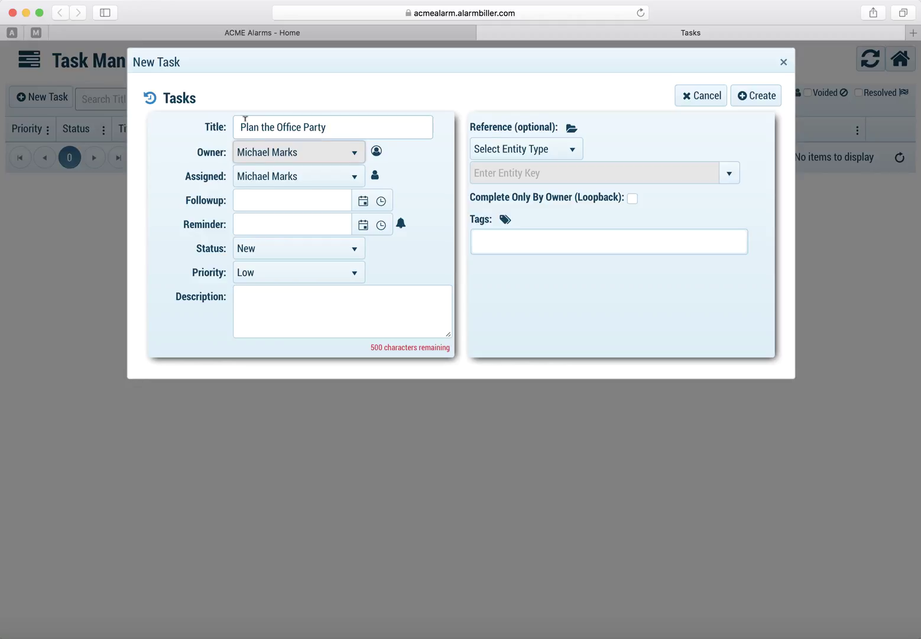
pyautogui.click(264, 175)
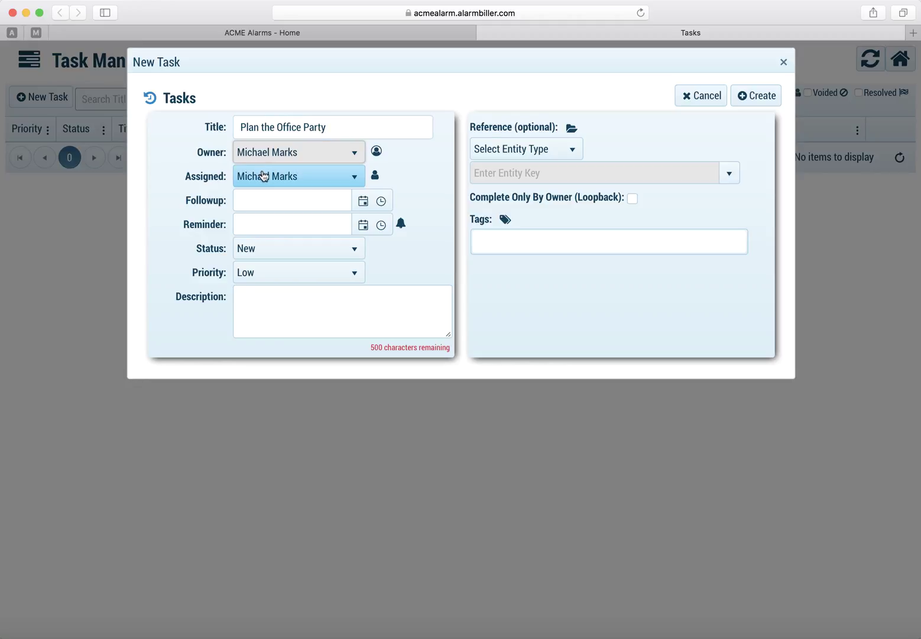
# Set follow-up to 10/20/2017 10:00 AM and the reminder date to 10/19/2017
pyautogui.click(363, 201)
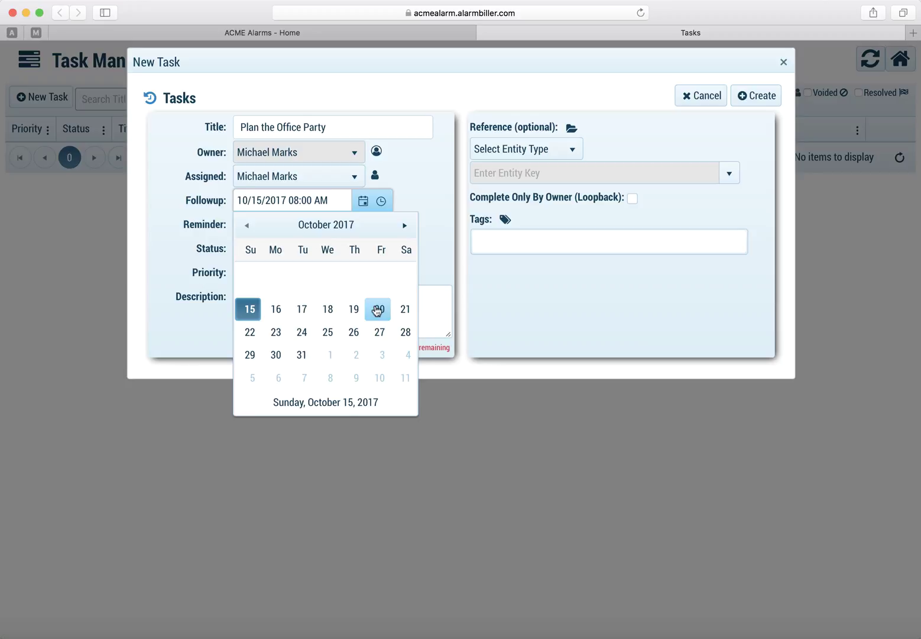
pyautogui.click(372, 310)
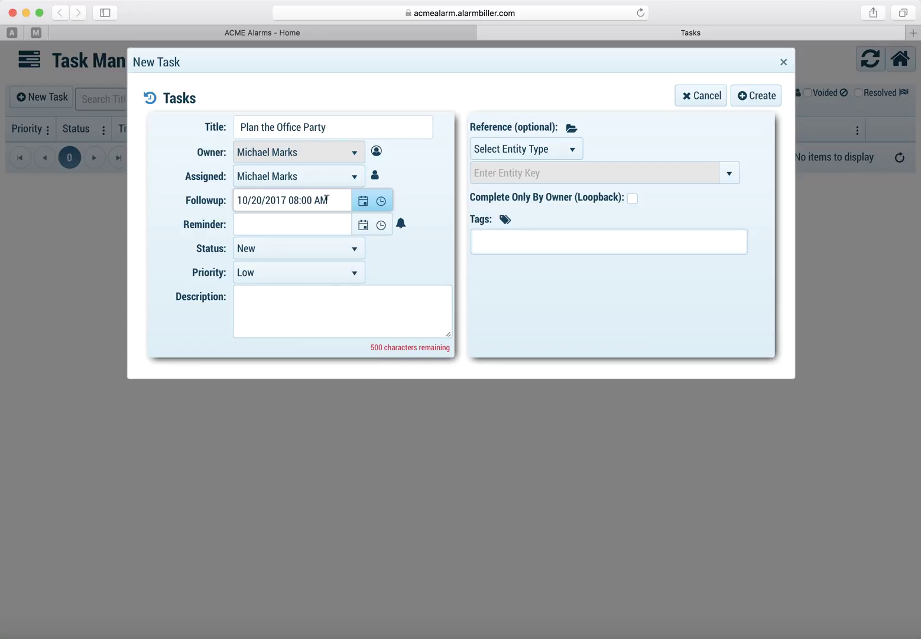
pyautogui.click(380, 201)
pyautogui.scroll(-5, 316, 322)
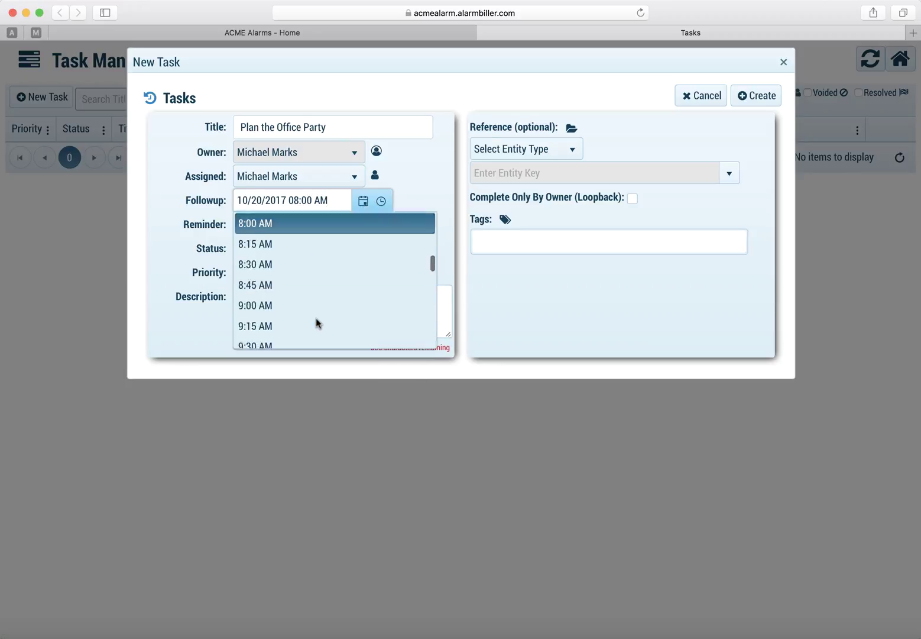
pyautogui.click(282, 283)
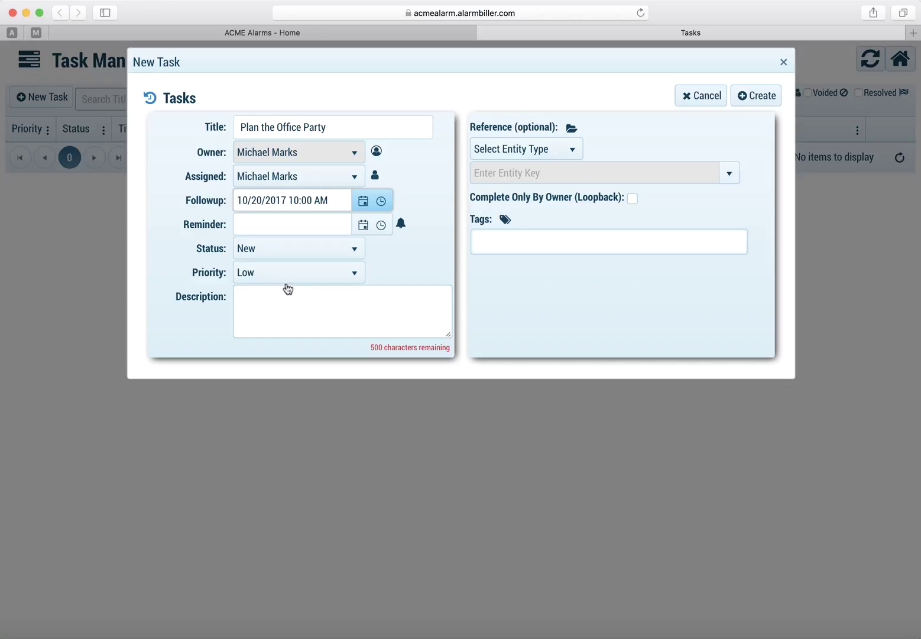
pyautogui.click(363, 225)
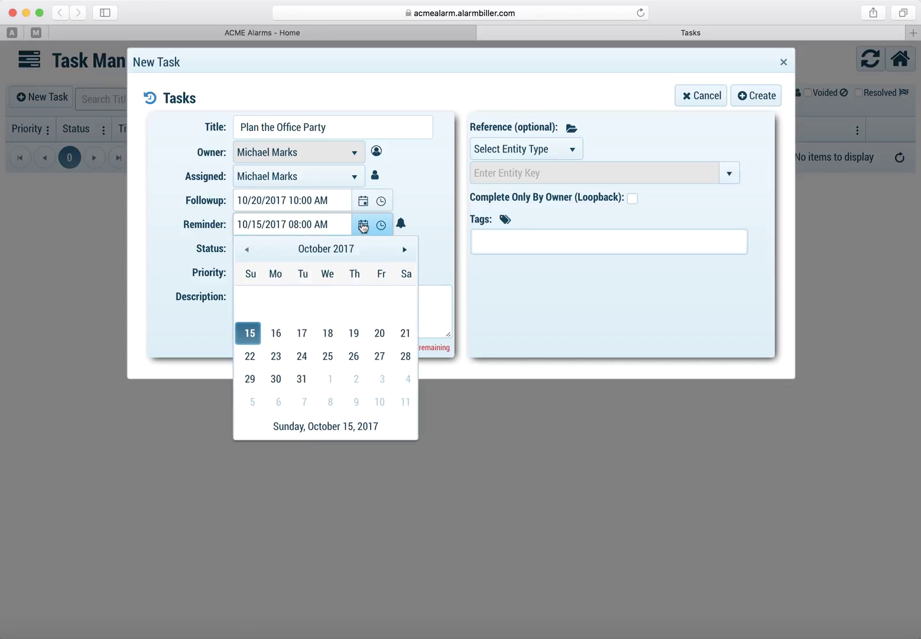
pyautogui.click(354, 332)
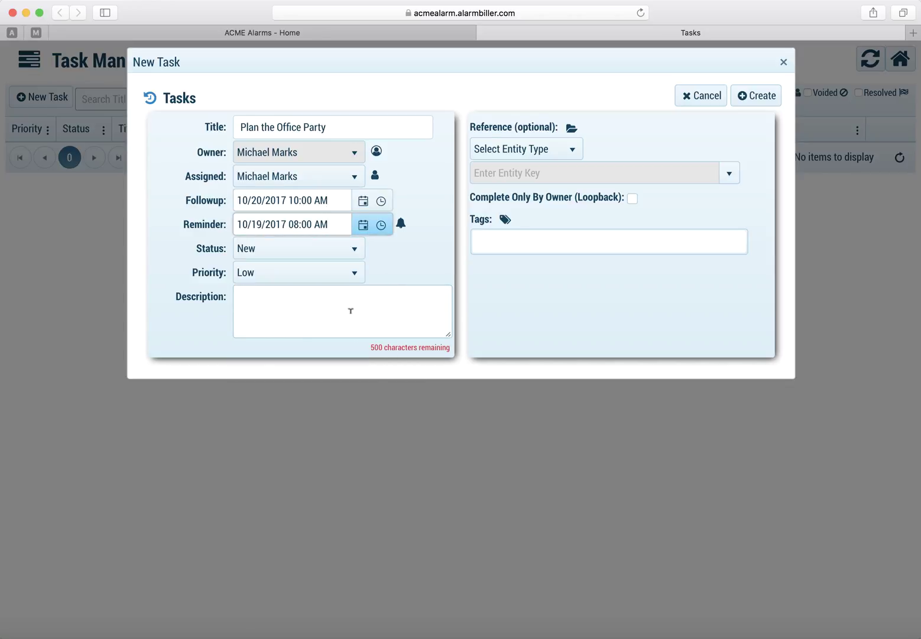
# Keep the task status as New and set priority to Medium
pyautogui.click(357, 251)
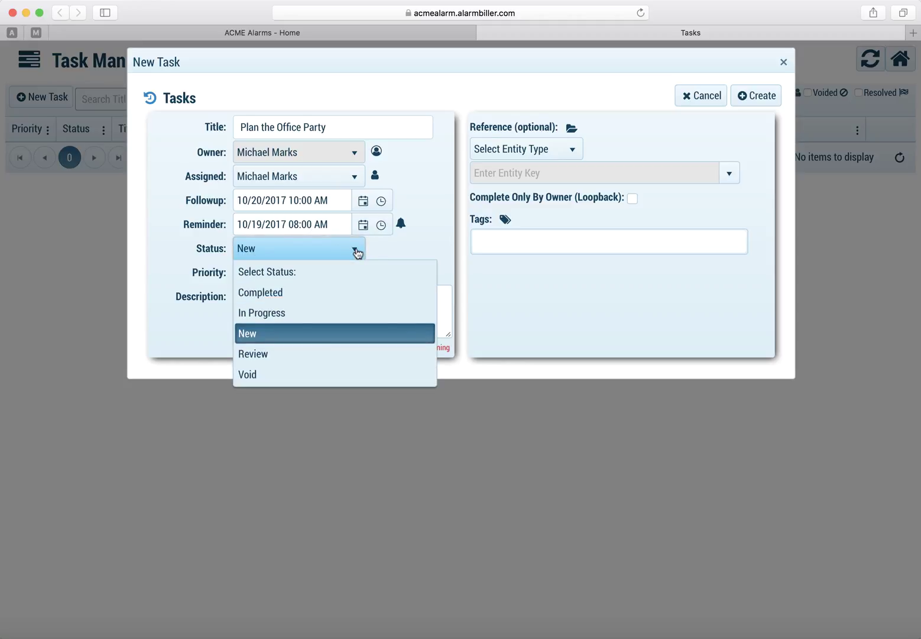
pyautogui.click(274, 333)
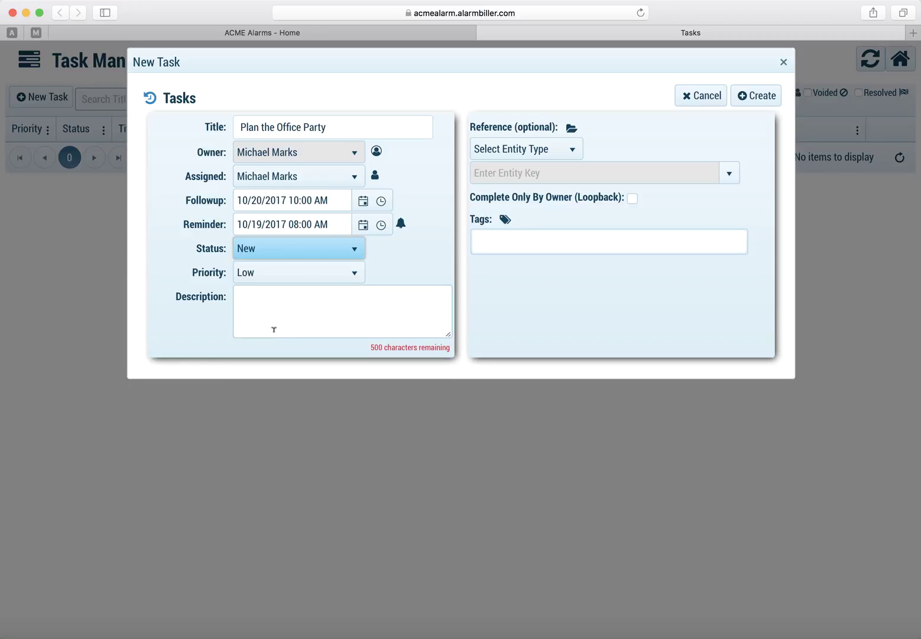
pyautogui.click(350, 279)
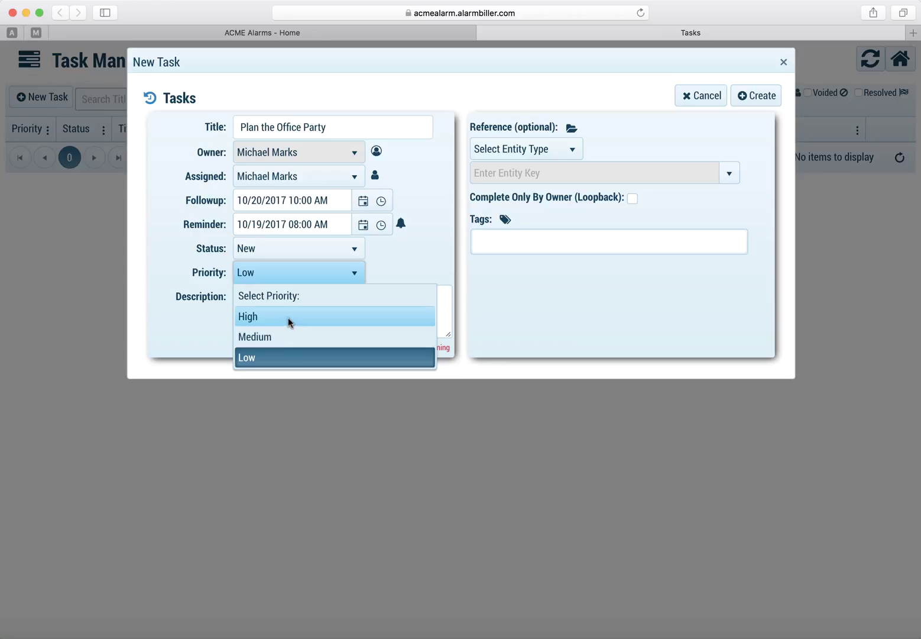
pyautogui.click(285, 336)
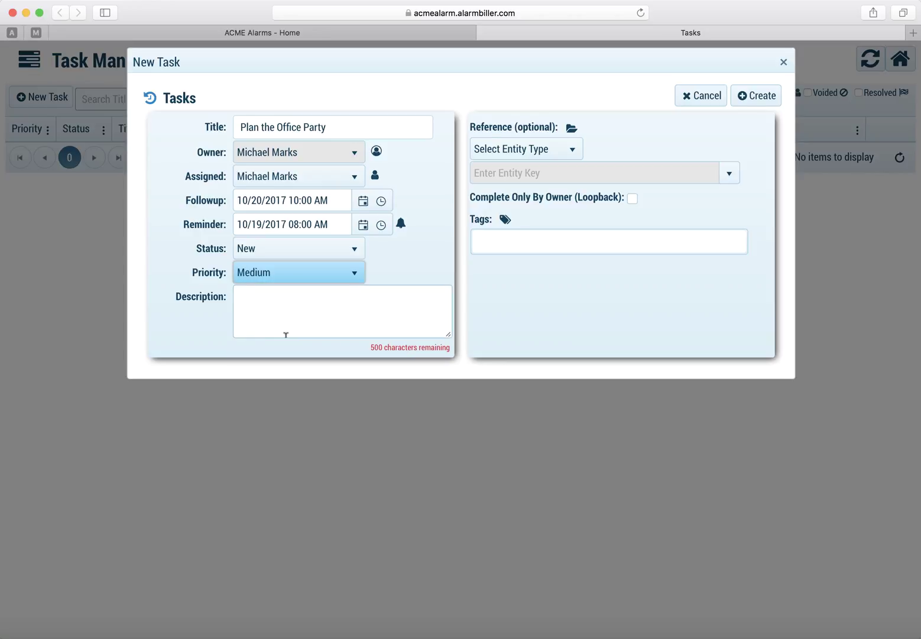
# Enter description 'Plan the Office Holiday Party' and add the To Do Item tag
pyautogui.click(274, 306)
pyautogui.write('P')
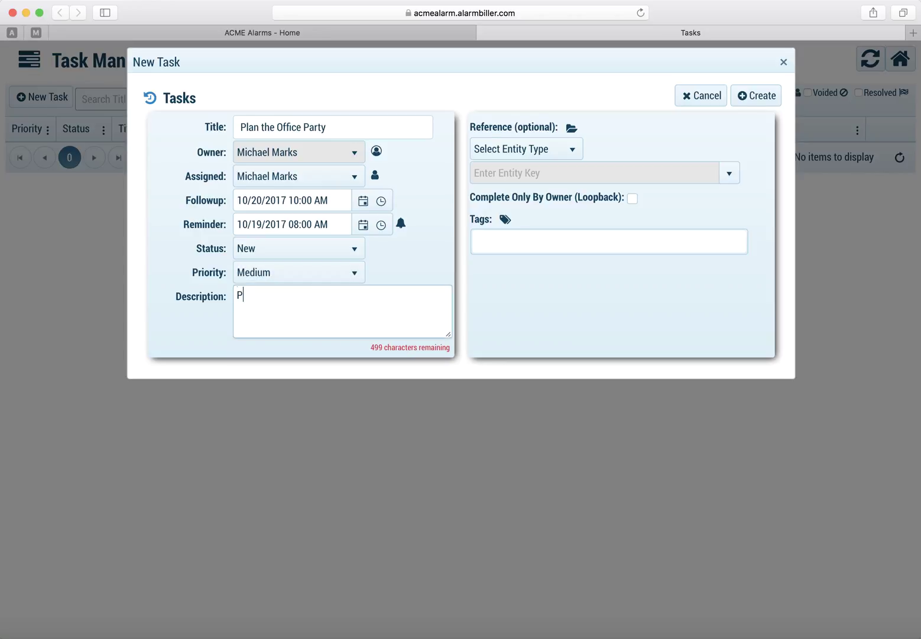
pyautogui.write('lan the Office Holiday Party')
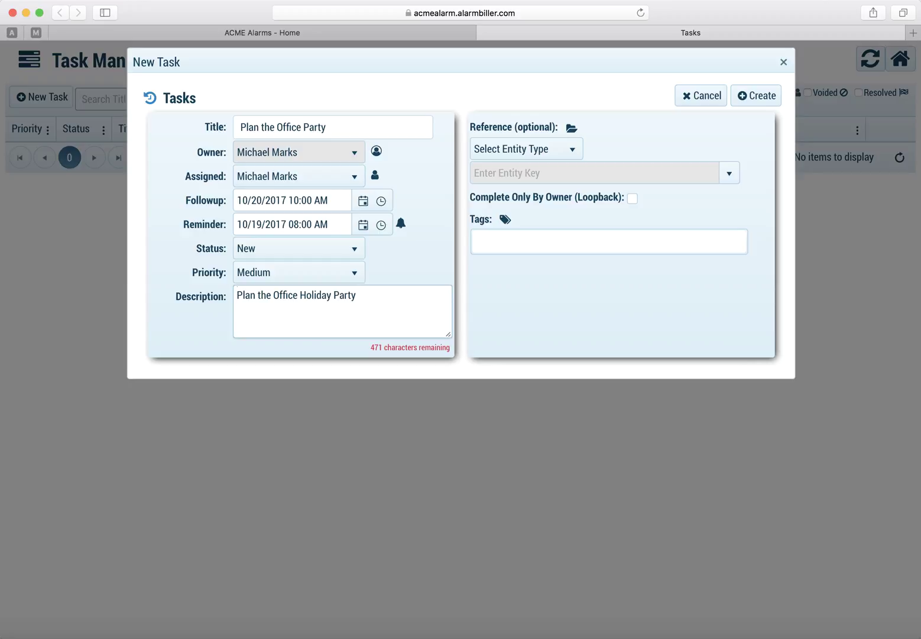
pyautogui.click(488, 243)
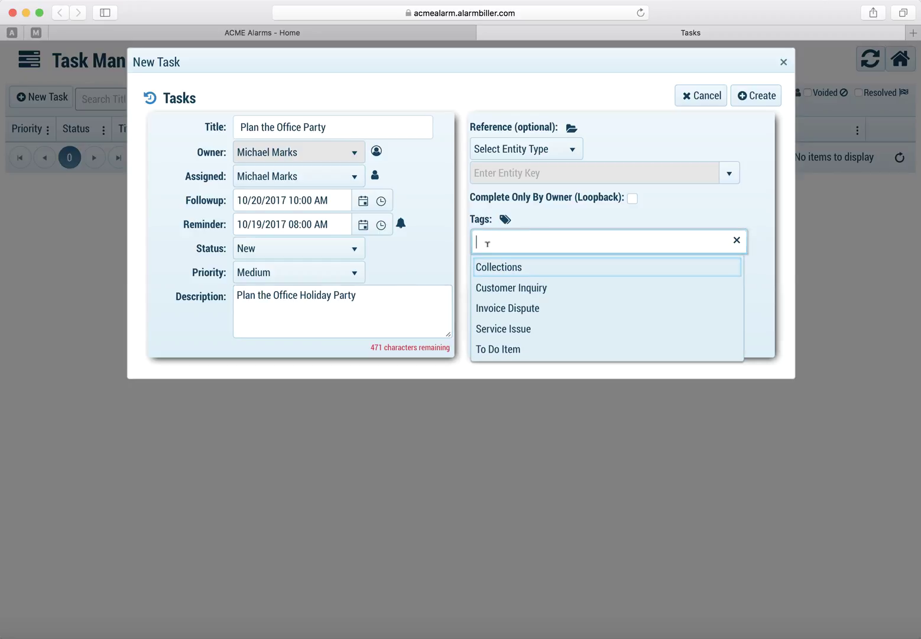
pyautogui.click(490, 350)
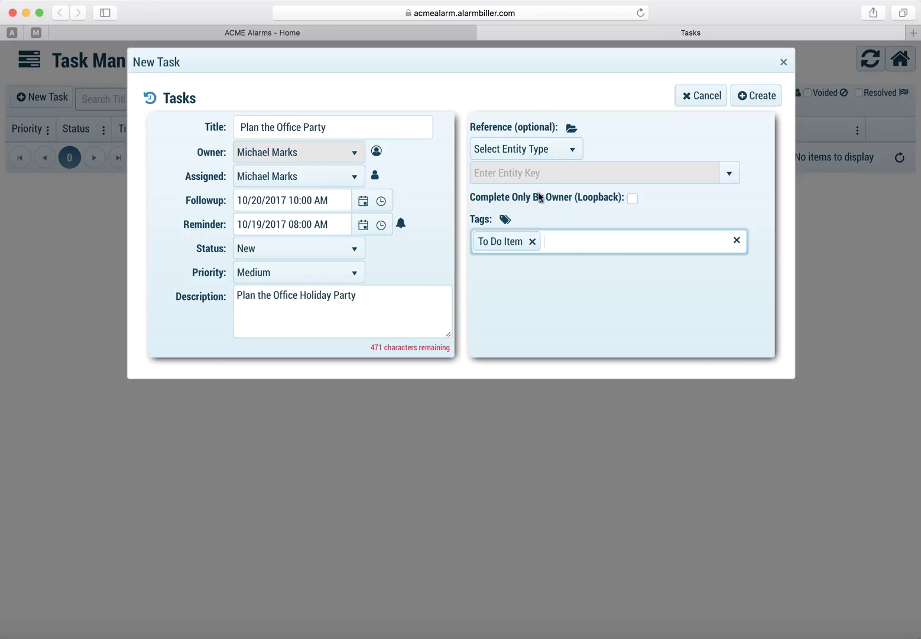
# Create the task, save a note reading 'Notes can go here', and view its Docs
pyautogui.click(750, 96)
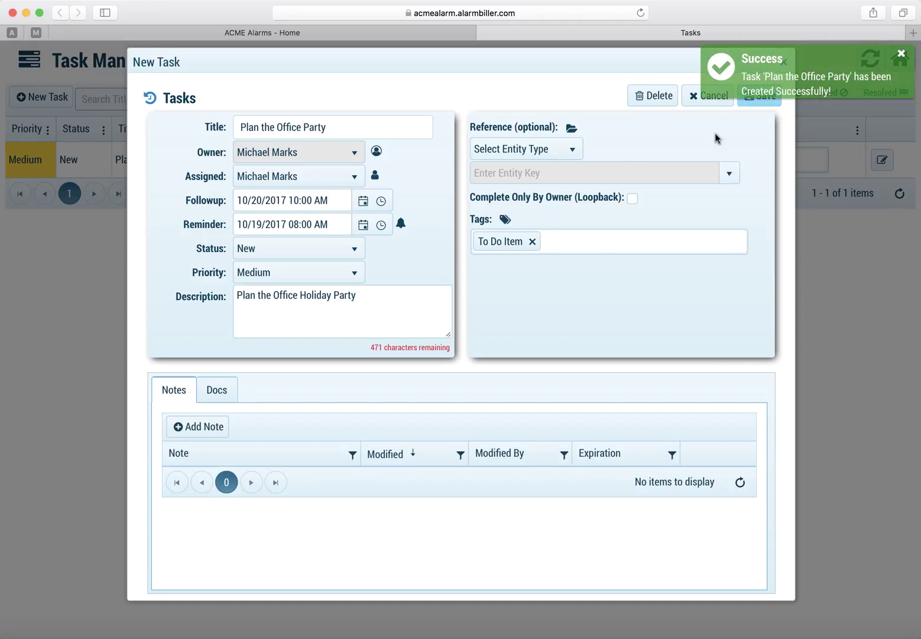
pyautogui.click(193, 429)
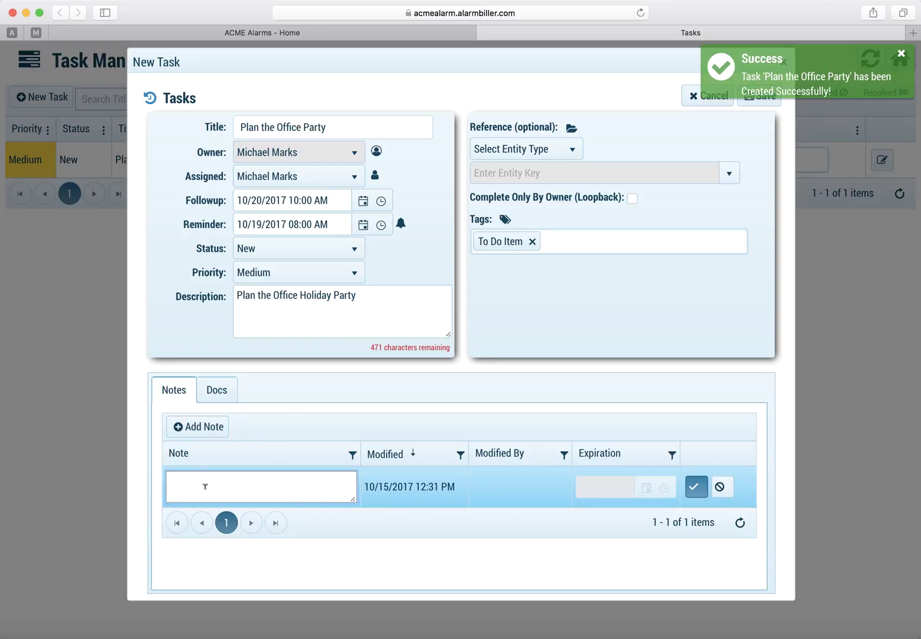
pyautogui.write('Notes can go here...')
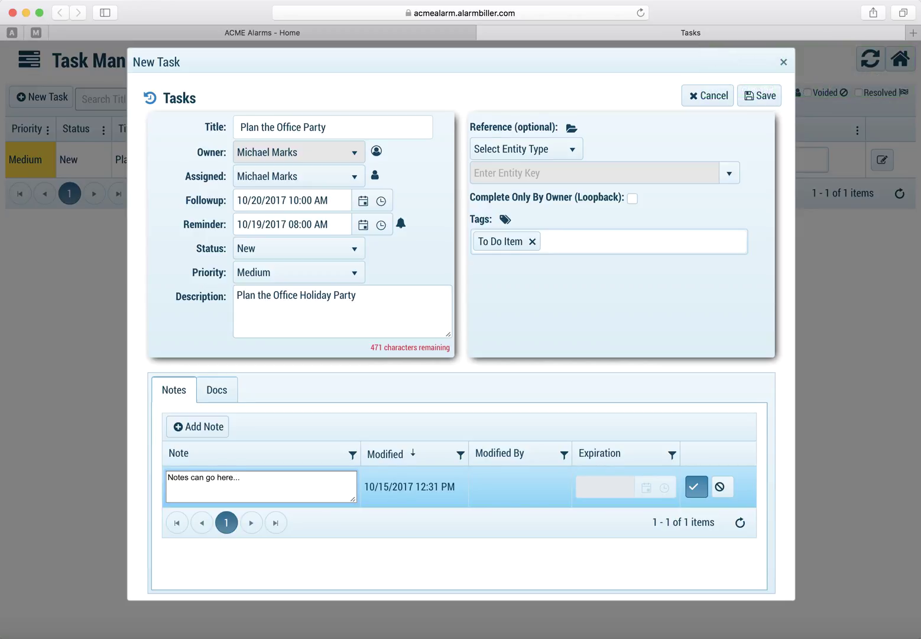
pyautogui.click(696, 486)
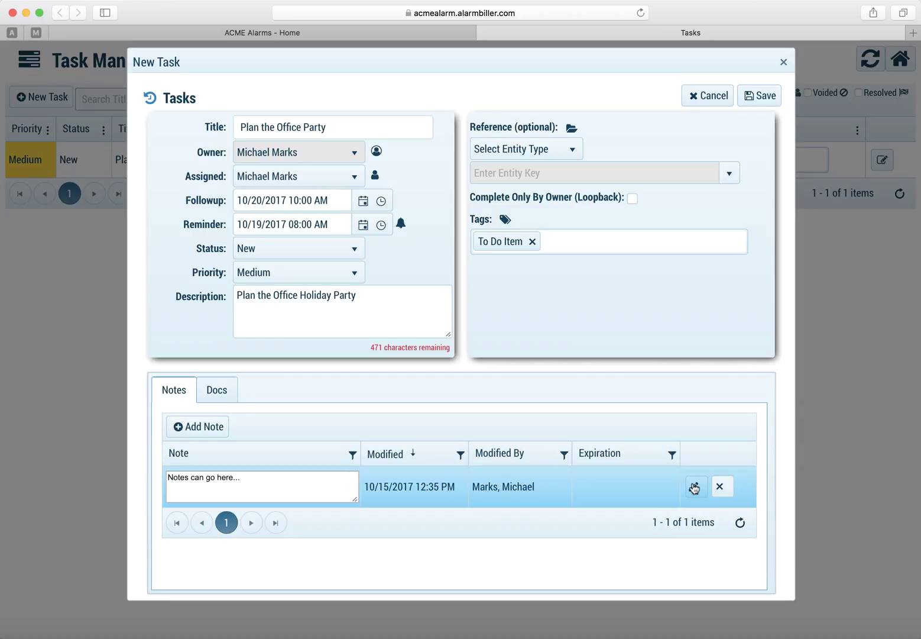
pyautogui.click(217, 390)
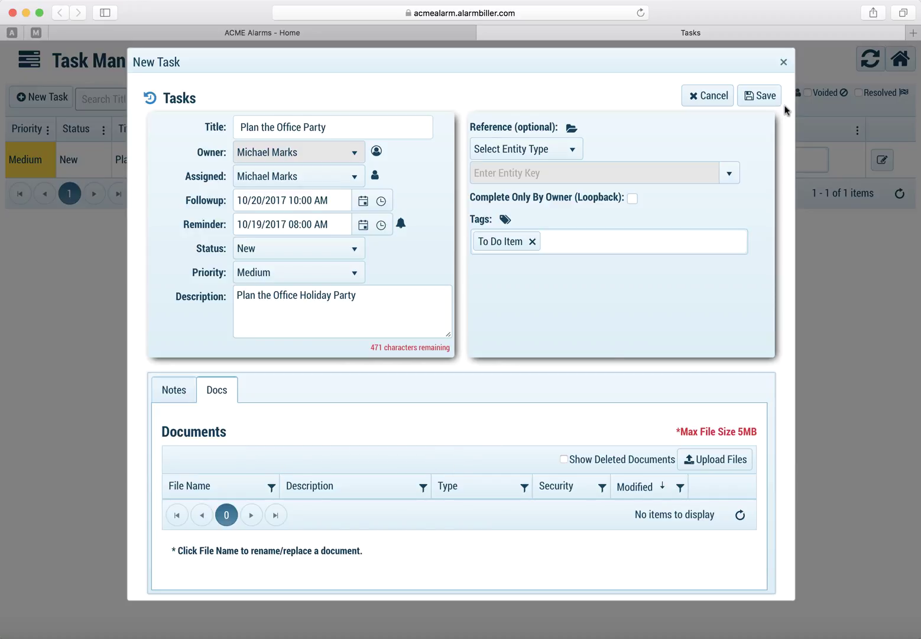
# Save the Plan the Office Party task and close the task form
pyautogui.click(764, 97)
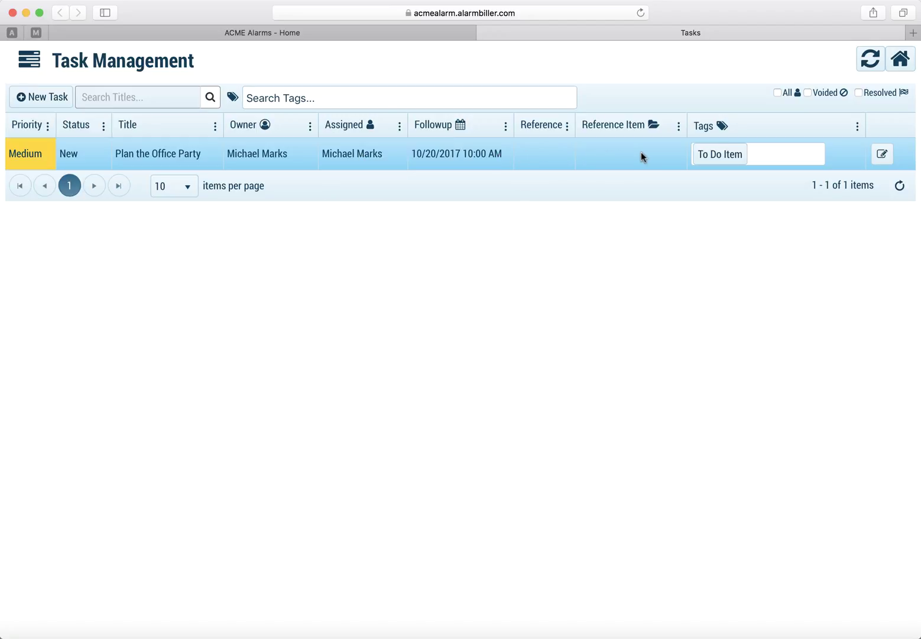
pyautogui.click(311, 34)
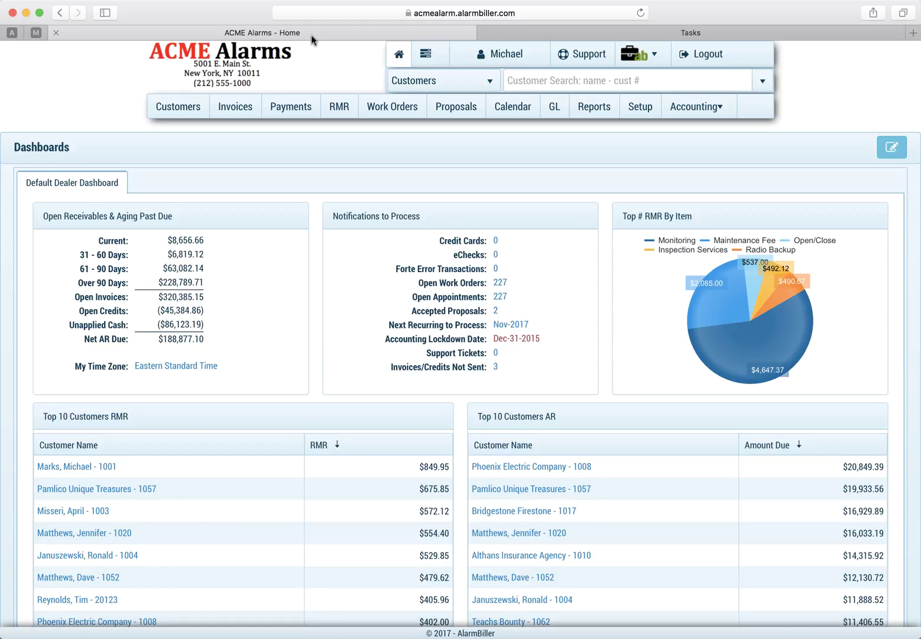
pyautogui.click(428, 54)
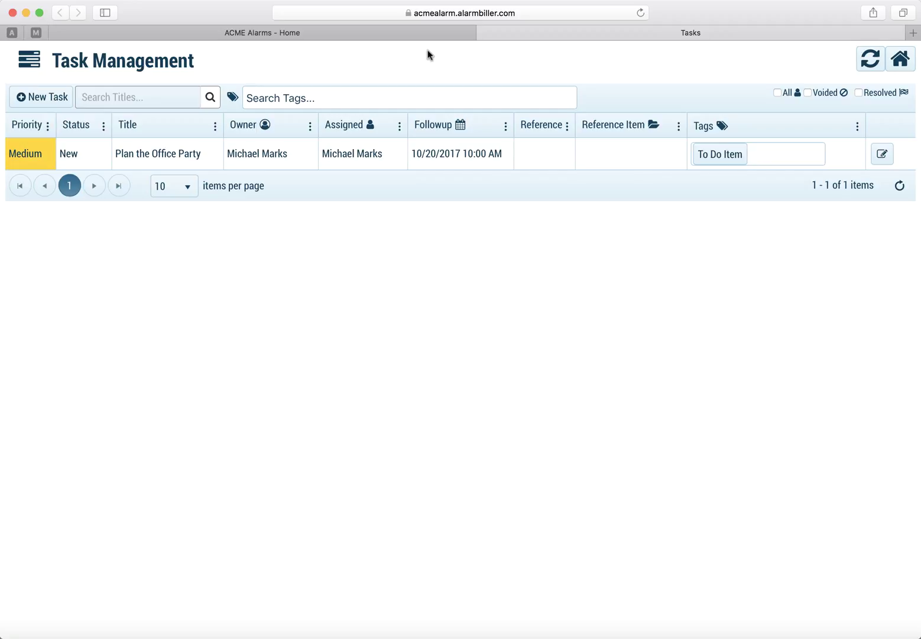